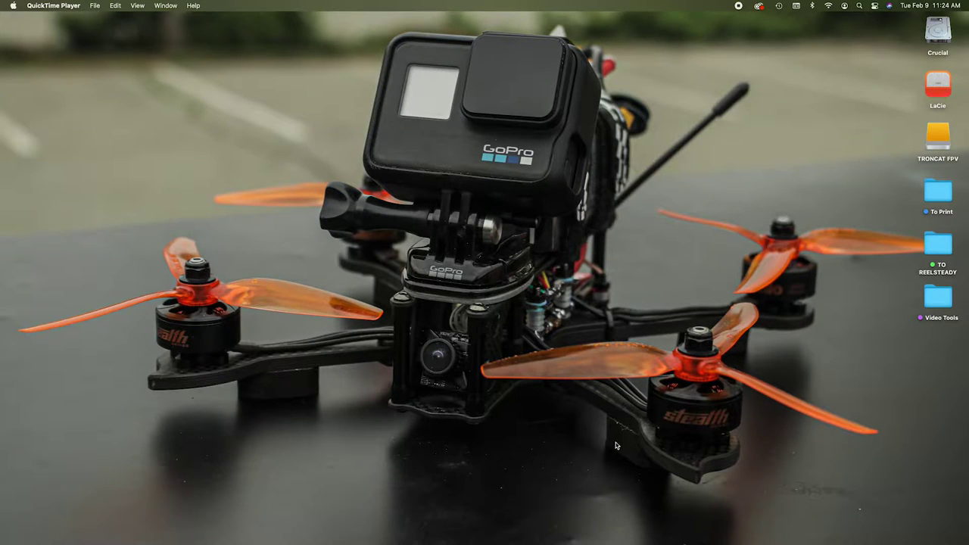
- Launch Fusion 360 and save the empty design as 'Beta95x Lens Cap' in a new Lens Cap project
left_click(531, 523)
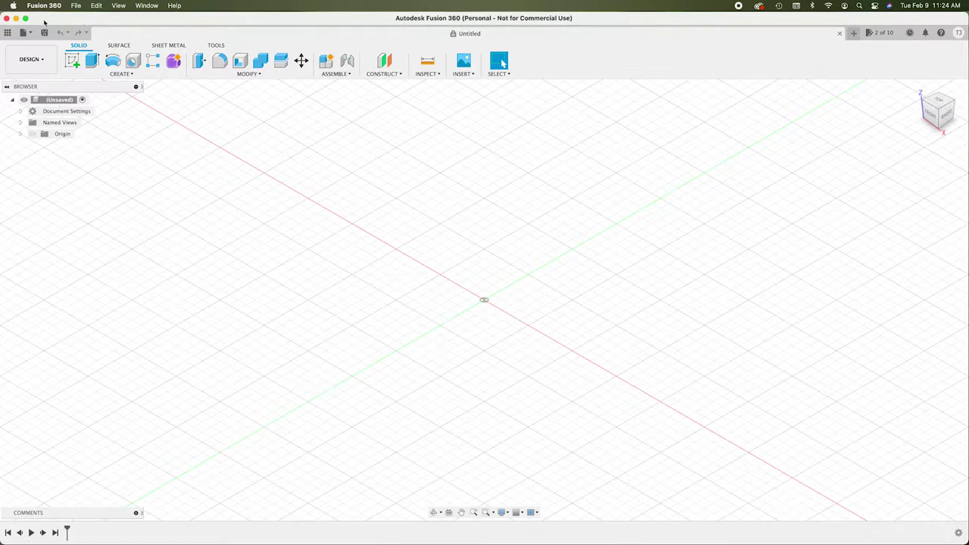
left_click(77, 6)
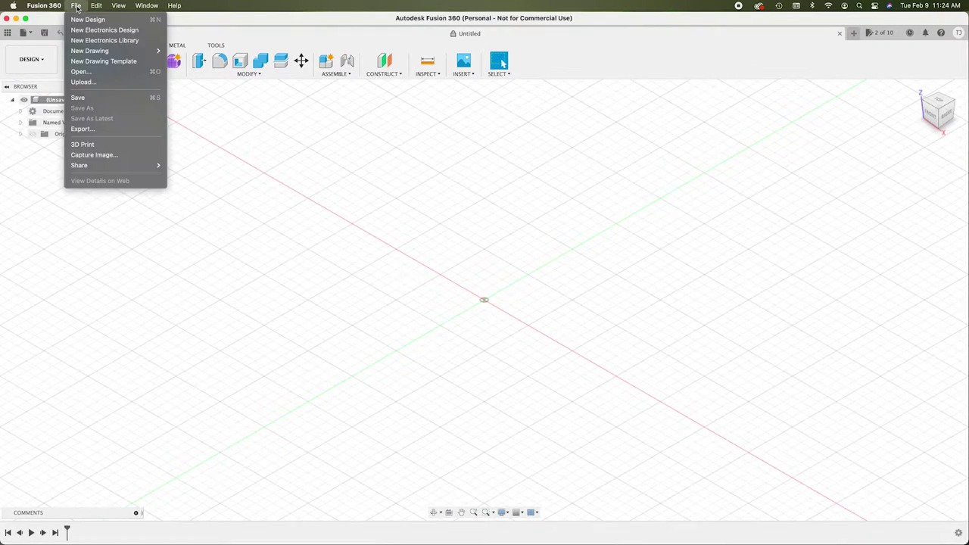
left_click(88, 98)
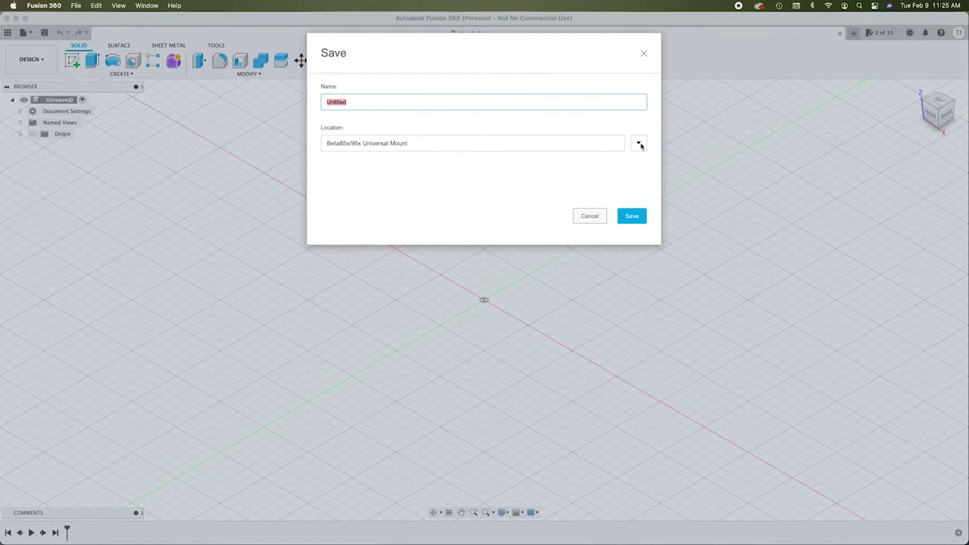
left_click(639, 144)
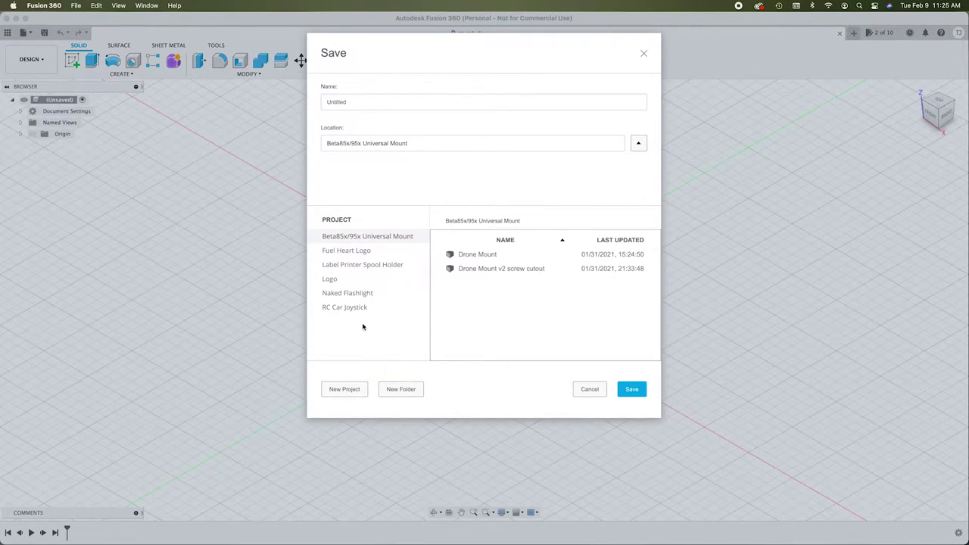
left_click(345, 389)
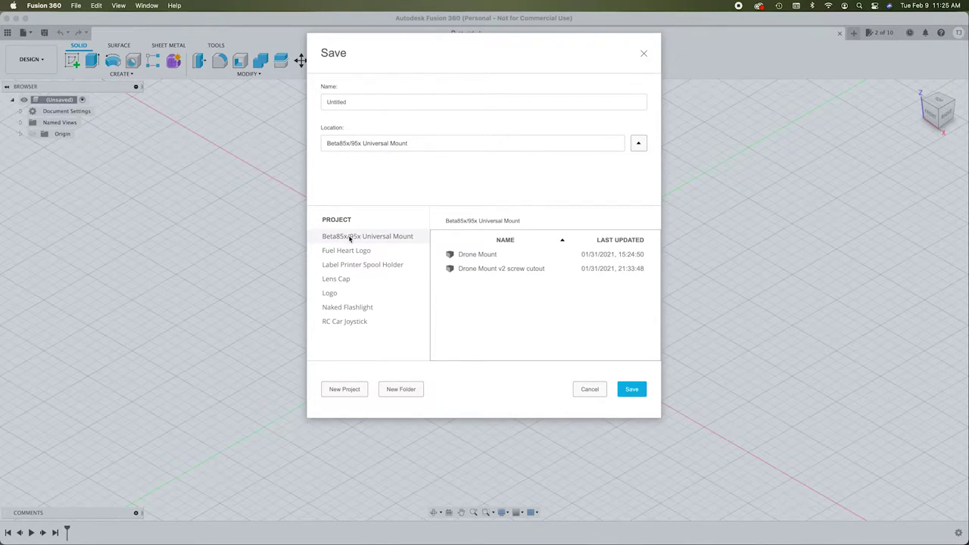
left_click(343, 281)
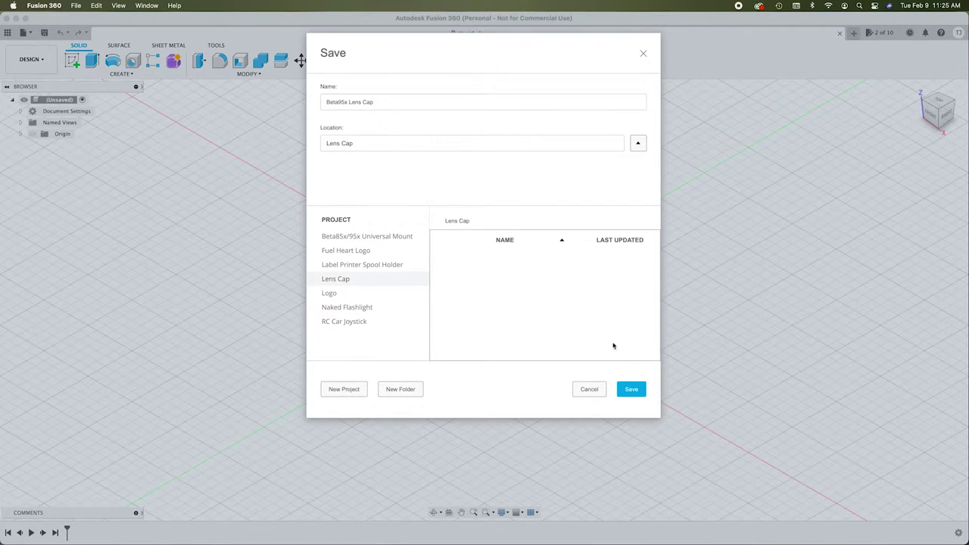
left_click(632, 389)
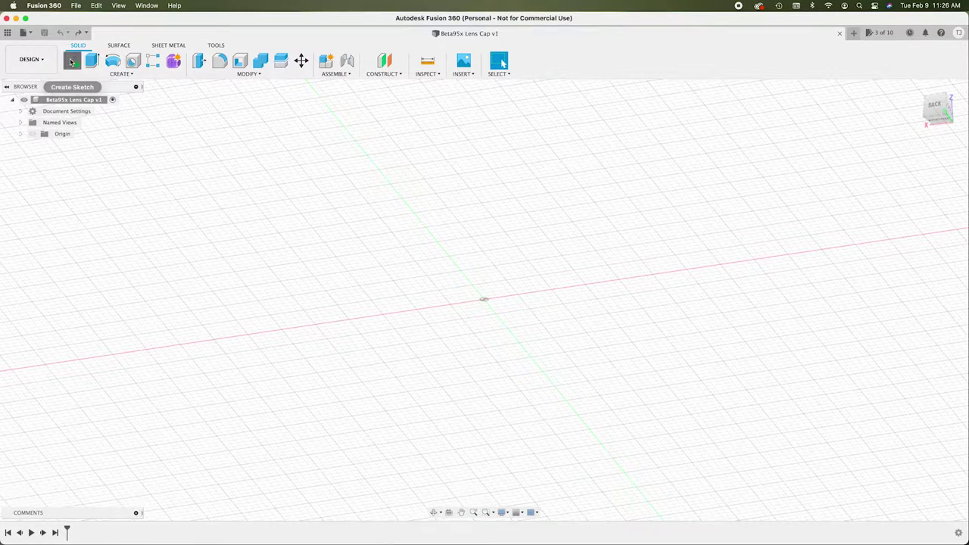
- On the XZ ground plane, draw a 14 mm centre-diameter circle at the origin and finish the sketch
left_click(72, 62)
left_click(429, 299)
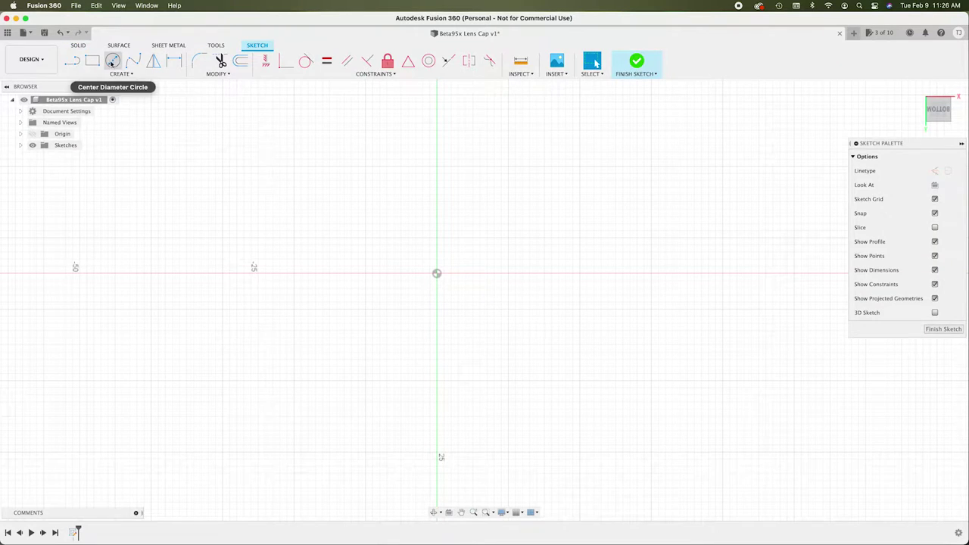
left_click(121, 62)
left_click(114, 64)
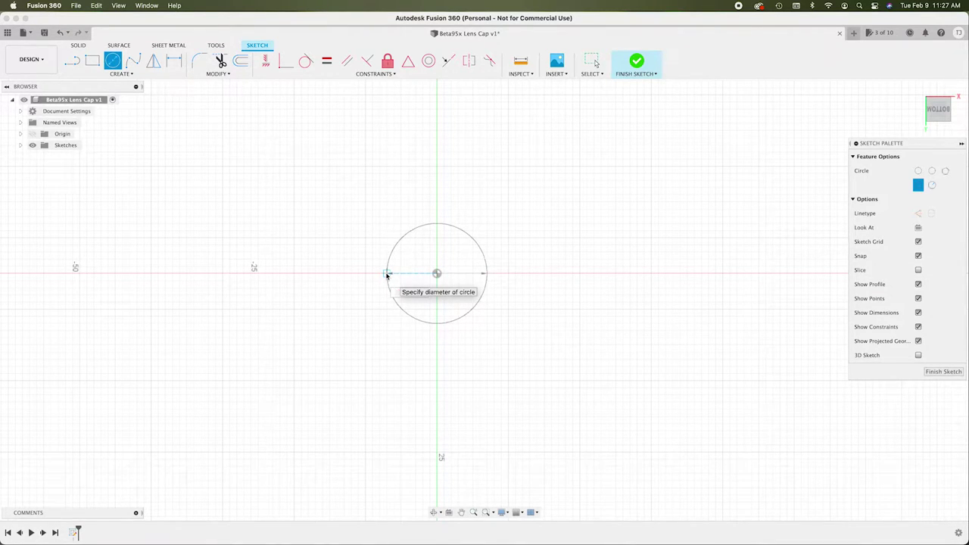
left_click(386, 274)
key("Escape")
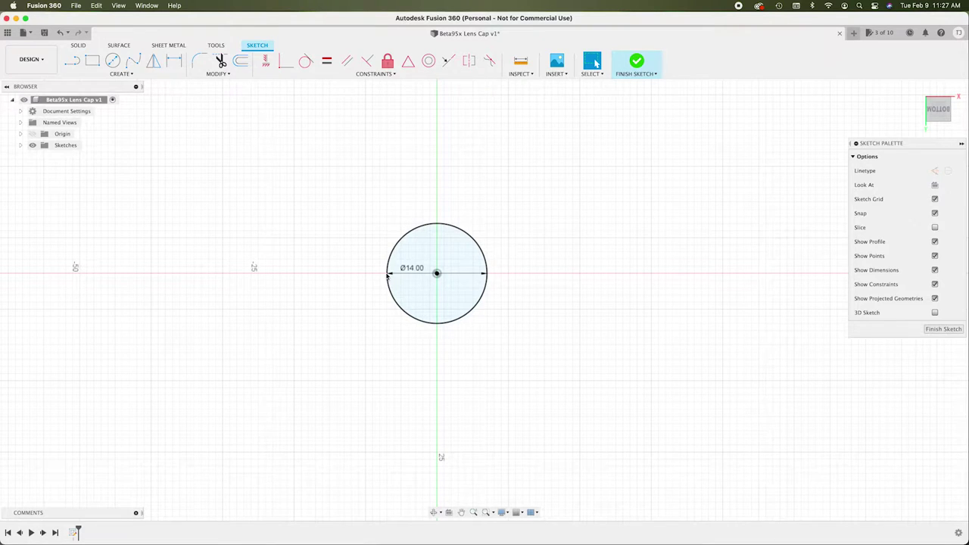
left_click(636, 61)
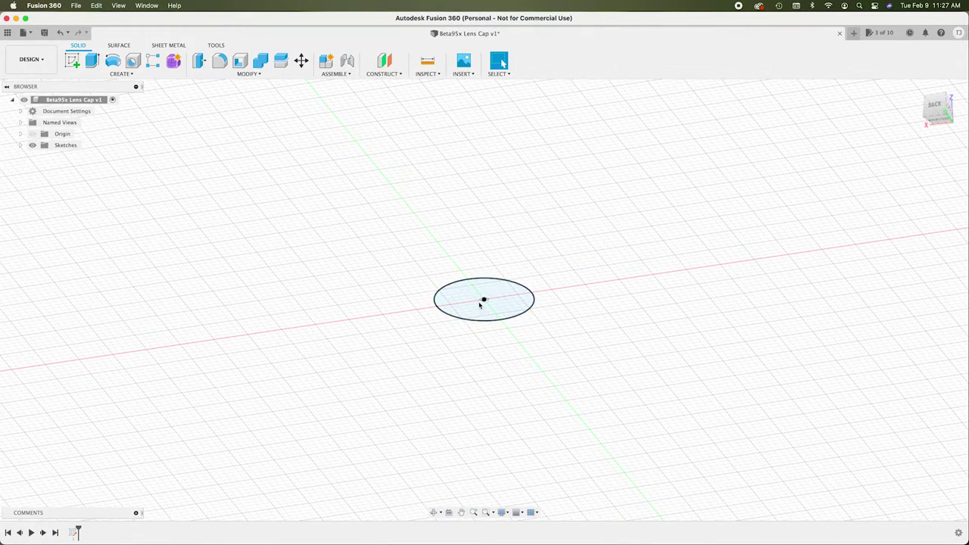
- Extrude the 14 mm circle profile by 2 into a solid disk and orbit to inspect it
left_click(472, 311)
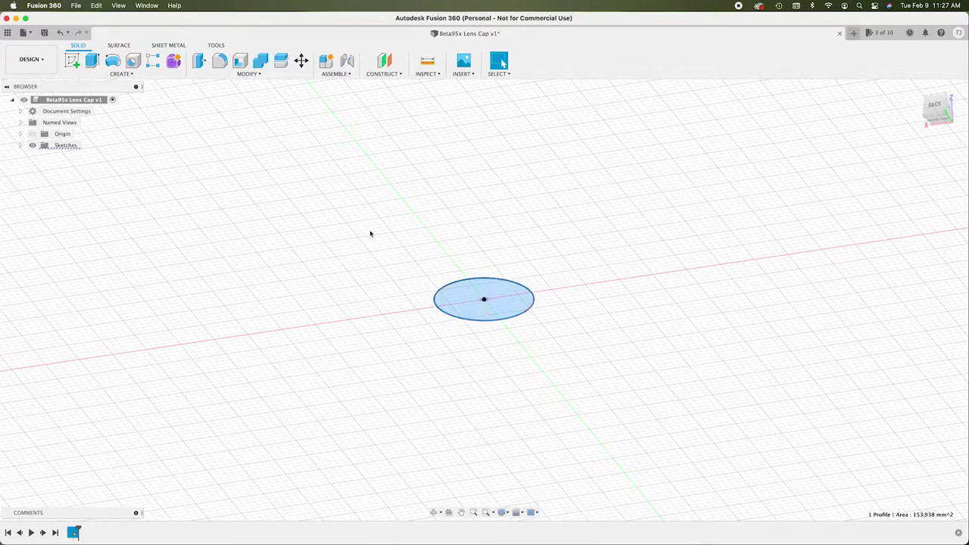
left_click(91, 62)
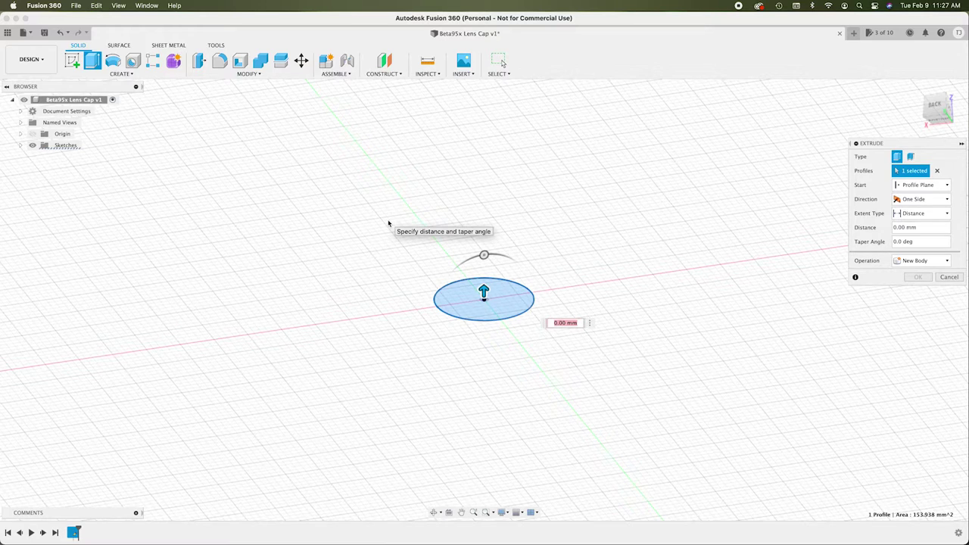
type("2")
key("Return")
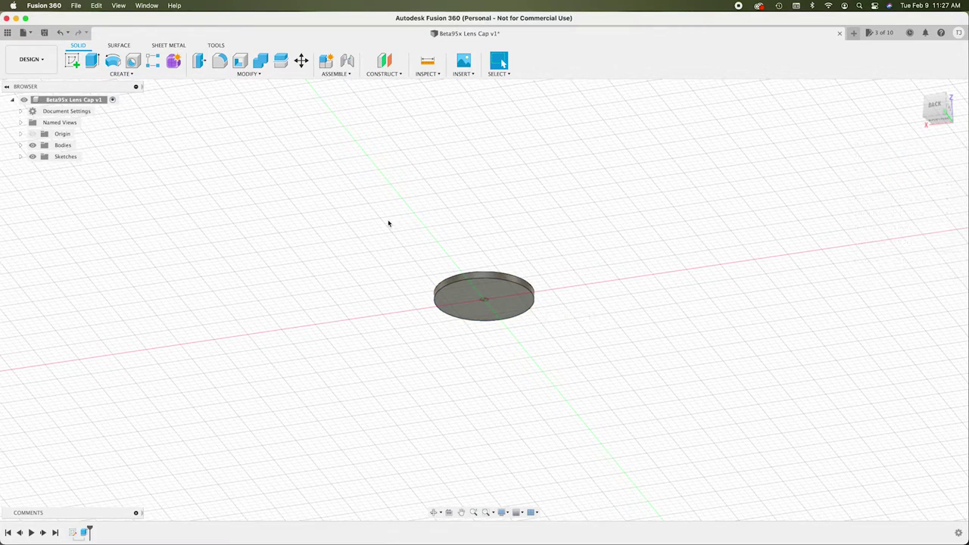
left_click(434, 513)
left_click_drag(545, 370, 578, 418)
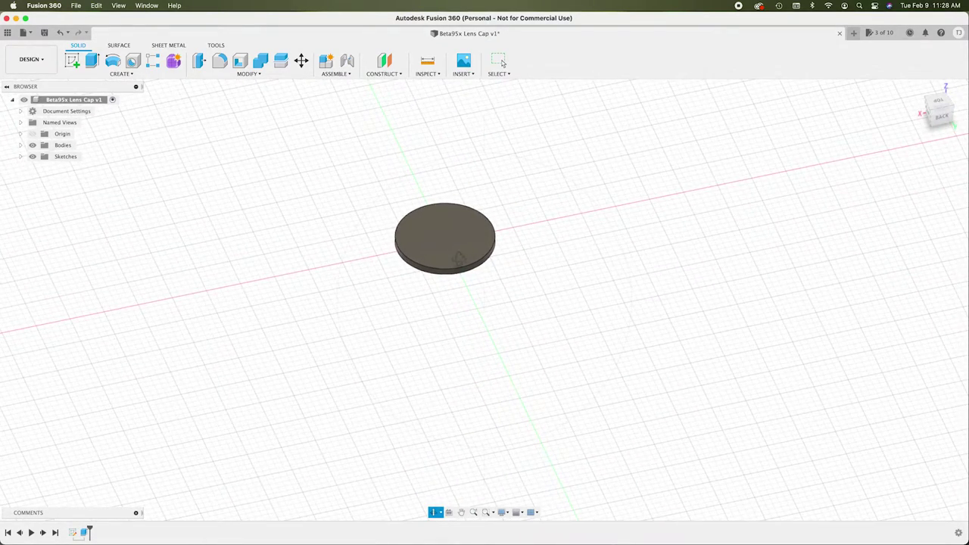
middle_click_drag(448, 241, 488, 298)
scroll(507, 303, "up", 5)
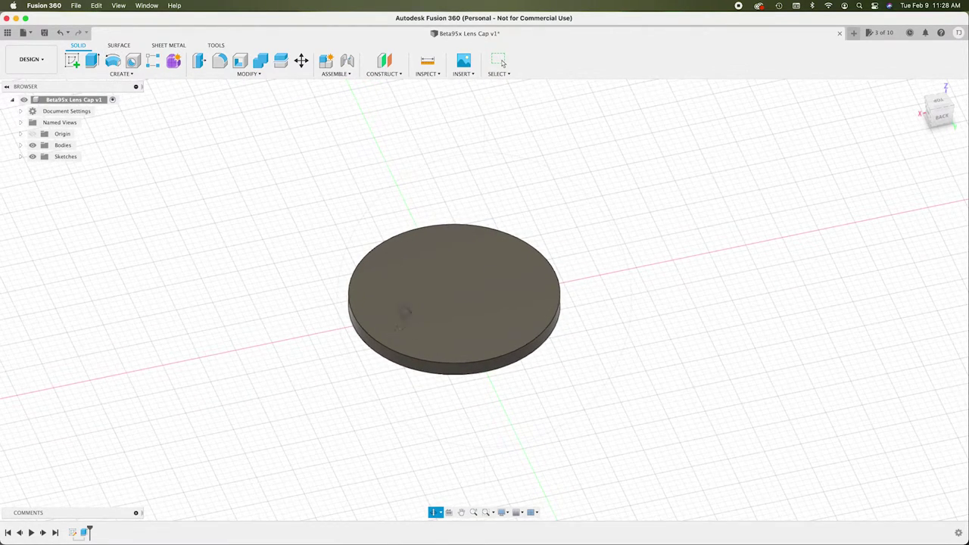
left_click(498, 60)
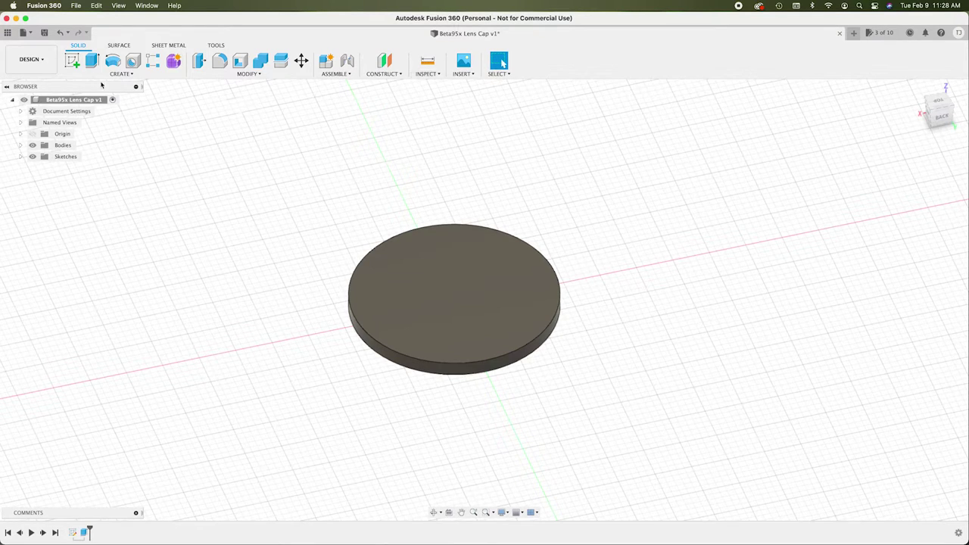
- On the disk's top face, sketch concentric 12 mm and 14 mm circles and select the ring between them
left_click(74, 63)
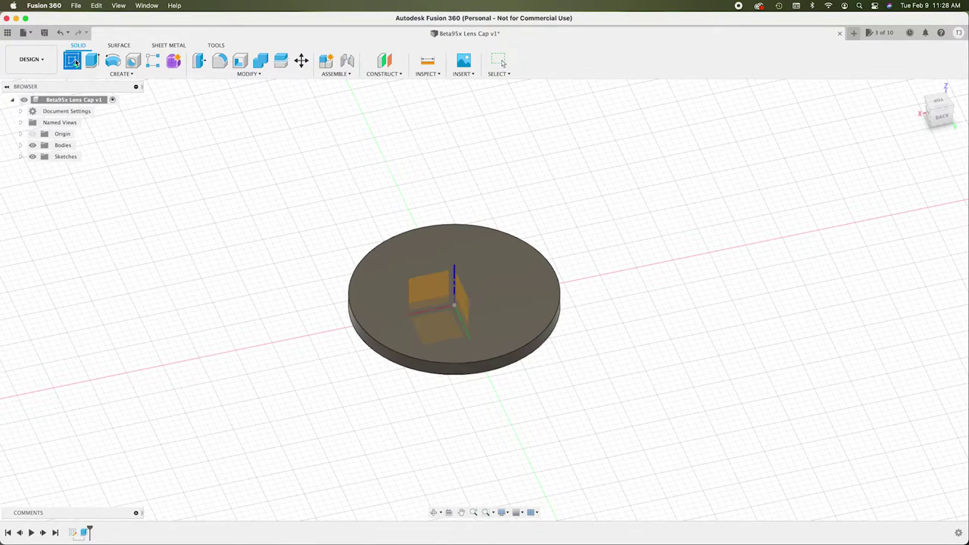
left_click(444, 328)
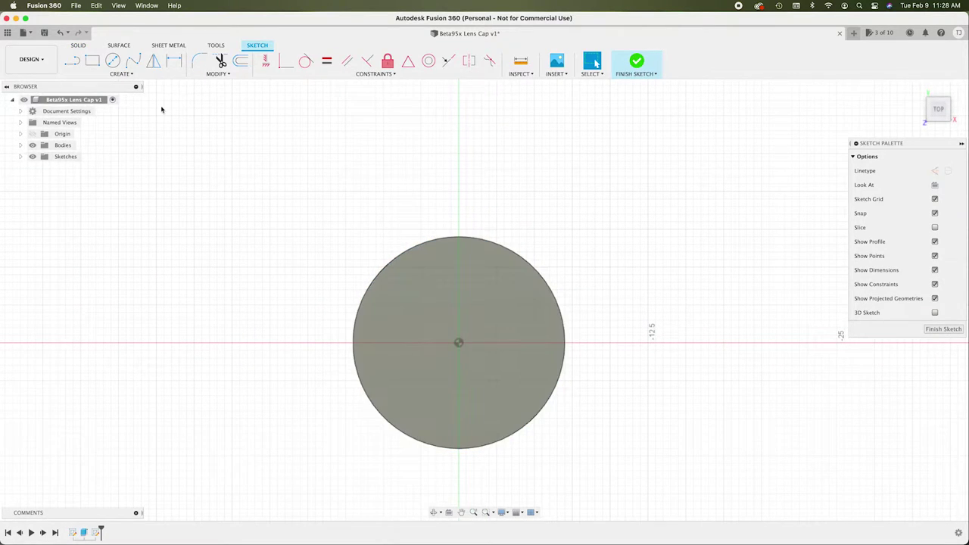
left_click(112, 60)
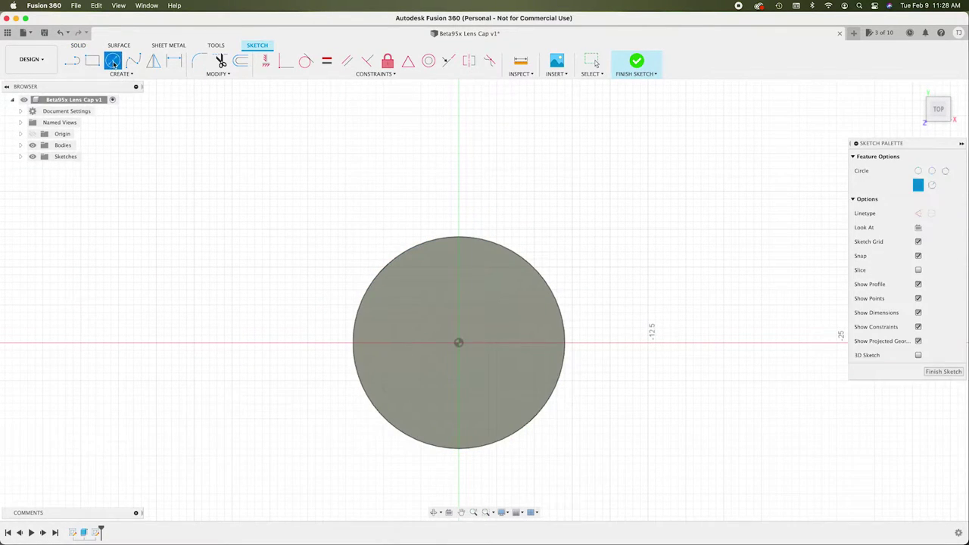
left_click(458, 343)
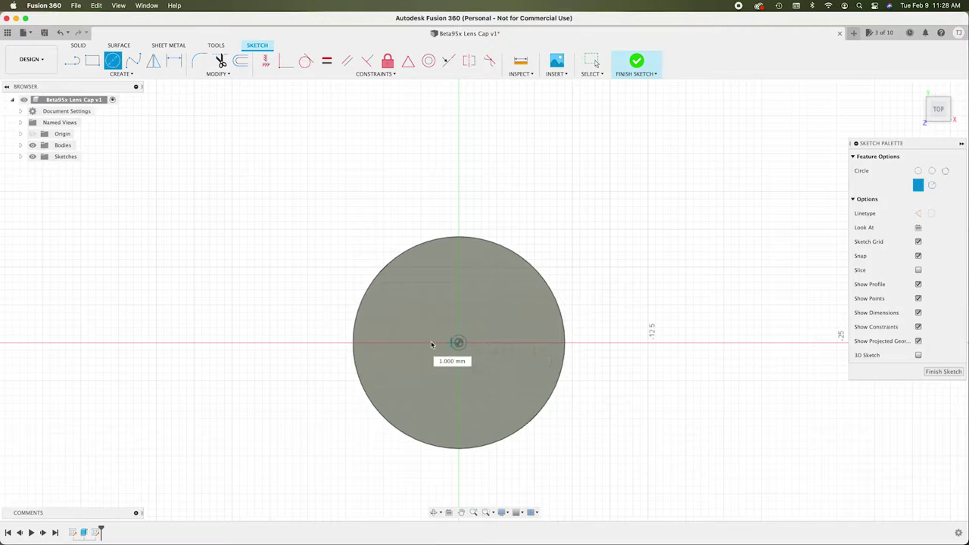
left_click(368, 345)
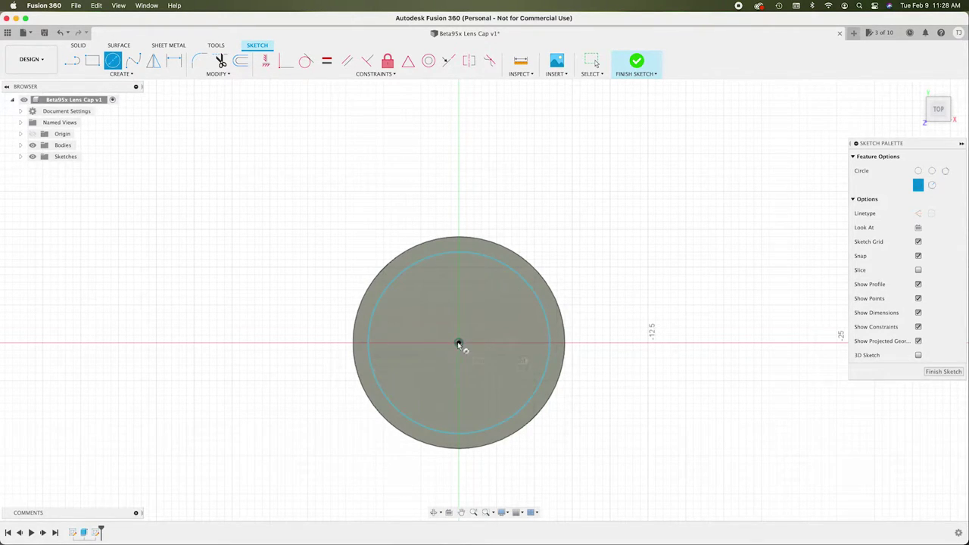
left_click(458, 344)
left_click(351, 350)
left_click(639, 62)
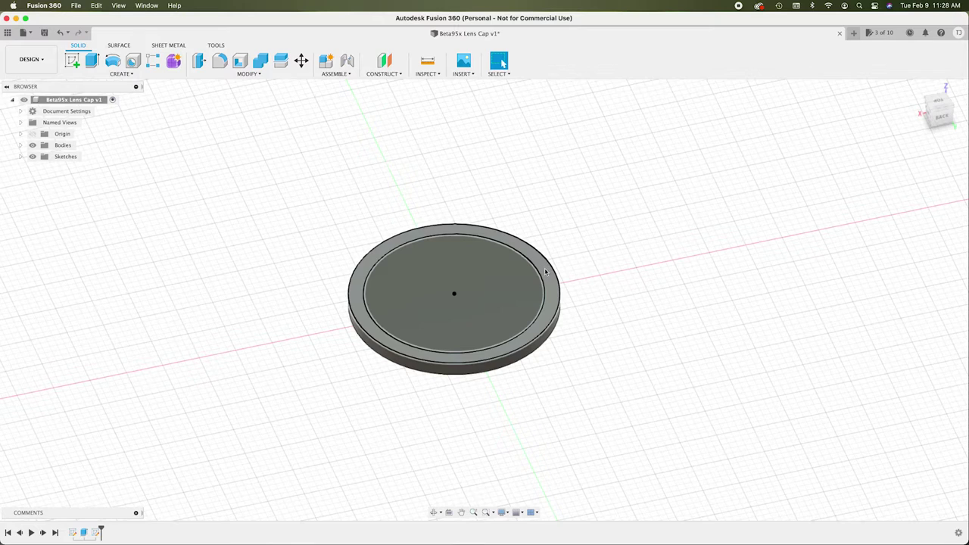
left_click(546, 272)
- Extrude the ring profile 4 mm, joined to the base, and view the cap from the front
left_click(92, 60)
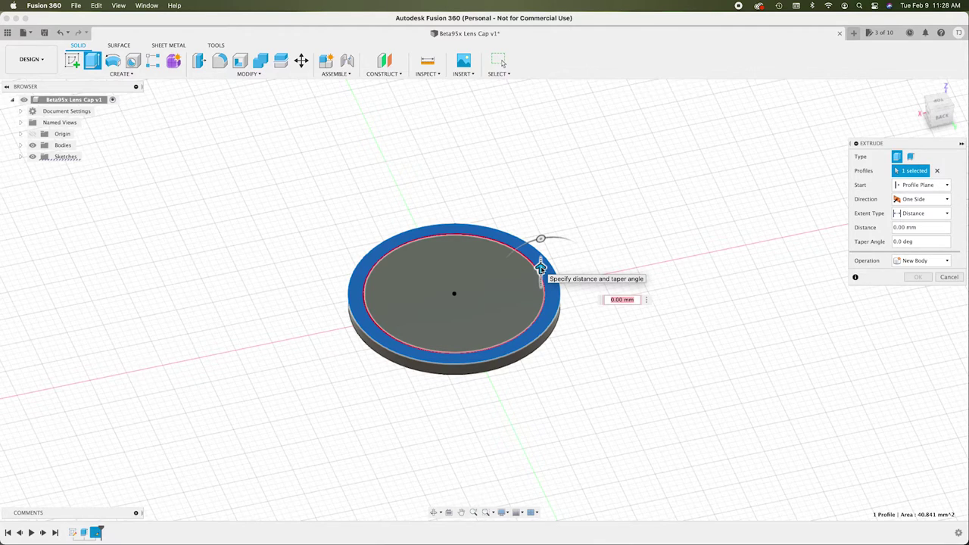
type("4")
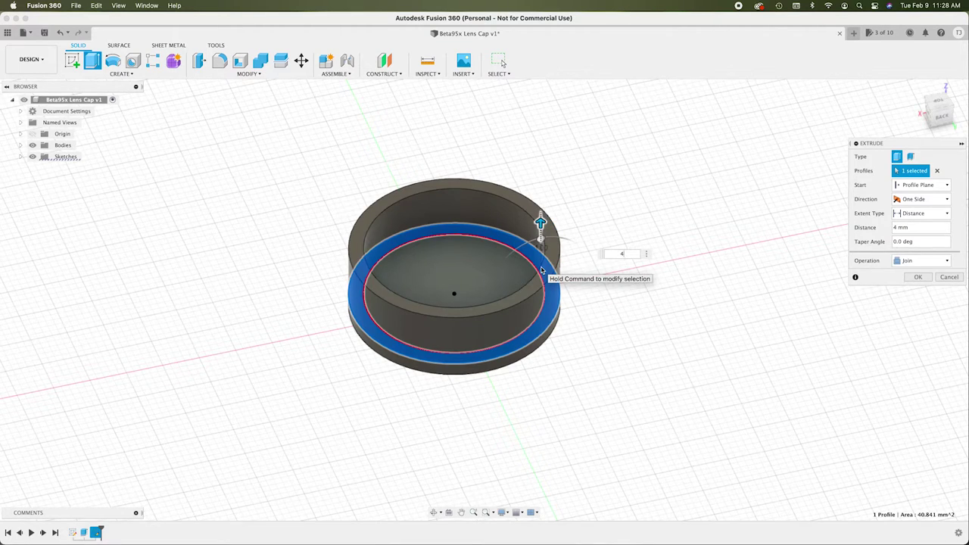
key("Return")
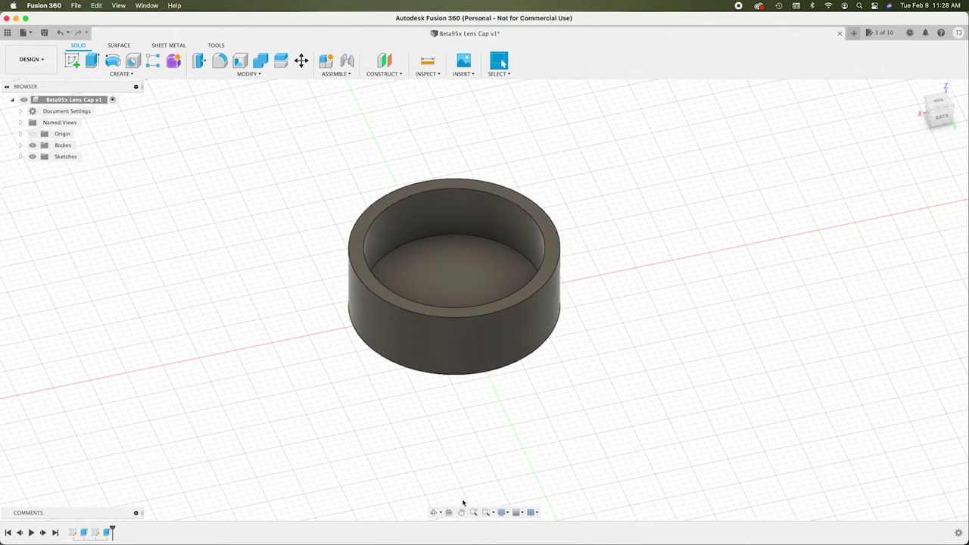
left_click(433, 512)
left_click_drag(569, 398, 450, 363)
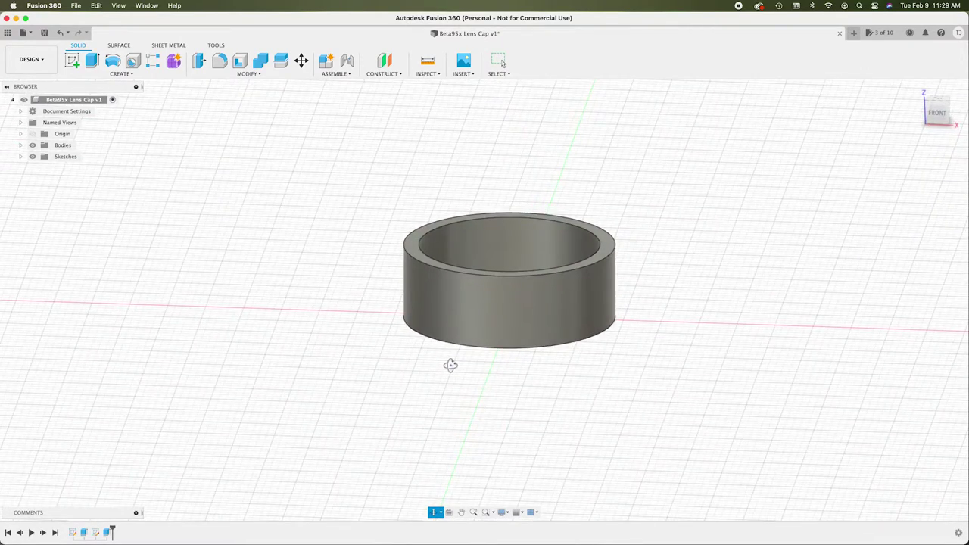
- Export the lens cap as an STL file into the Lens Cap folder, then hide Fusion 360
left_click(76, 5)
left_click(91, 148)
key("Return")
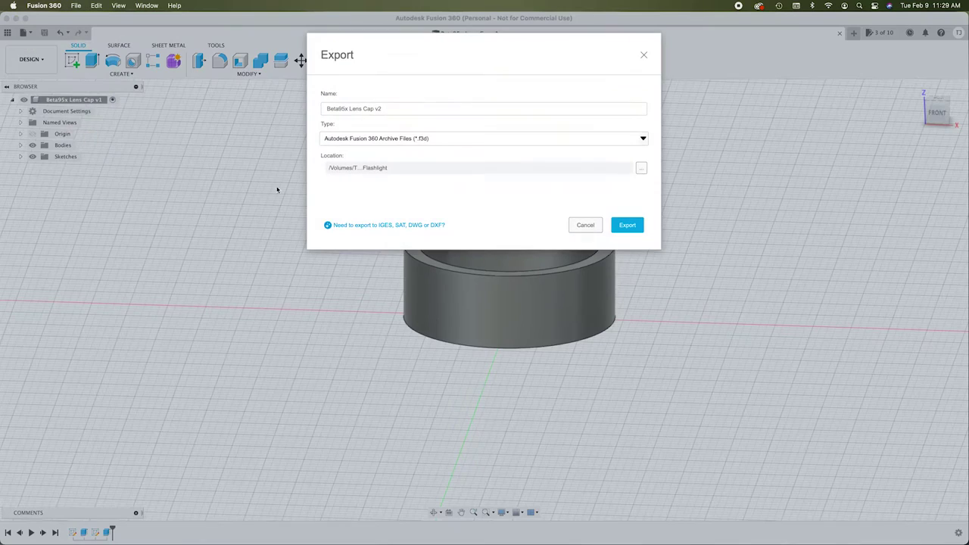
left_click(422, 138)
left_click(397, 178)
left_click(451, 102)
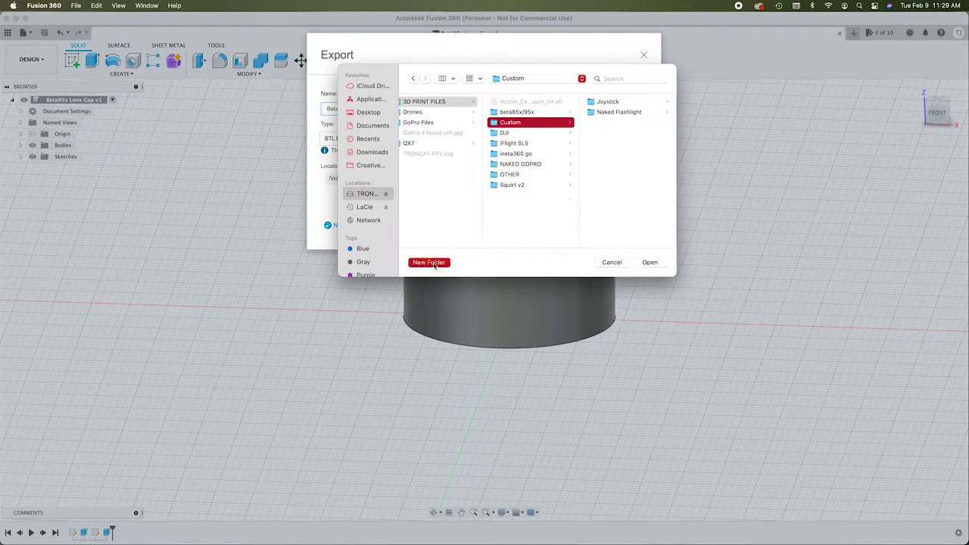
left_click(648, 262)
left_click(625, 226)
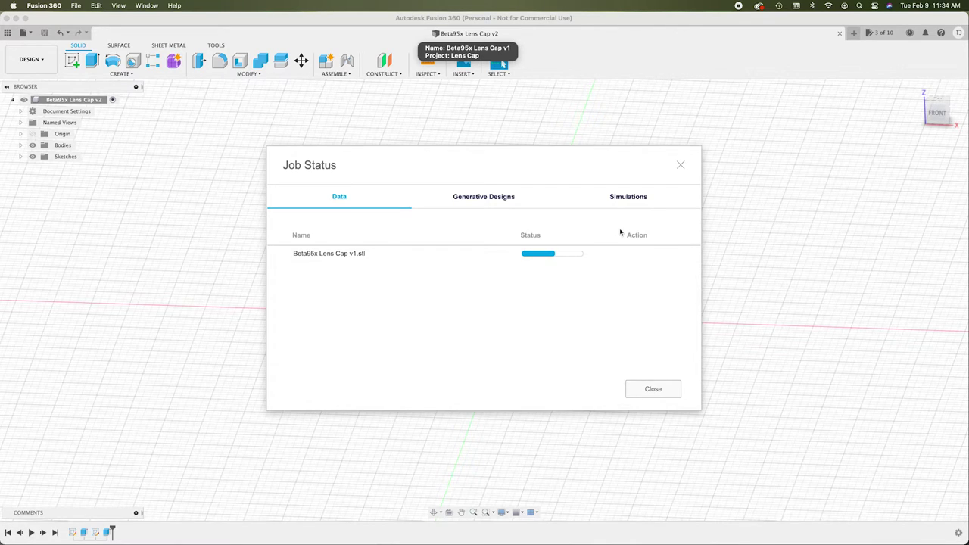
left_click(653, 389)
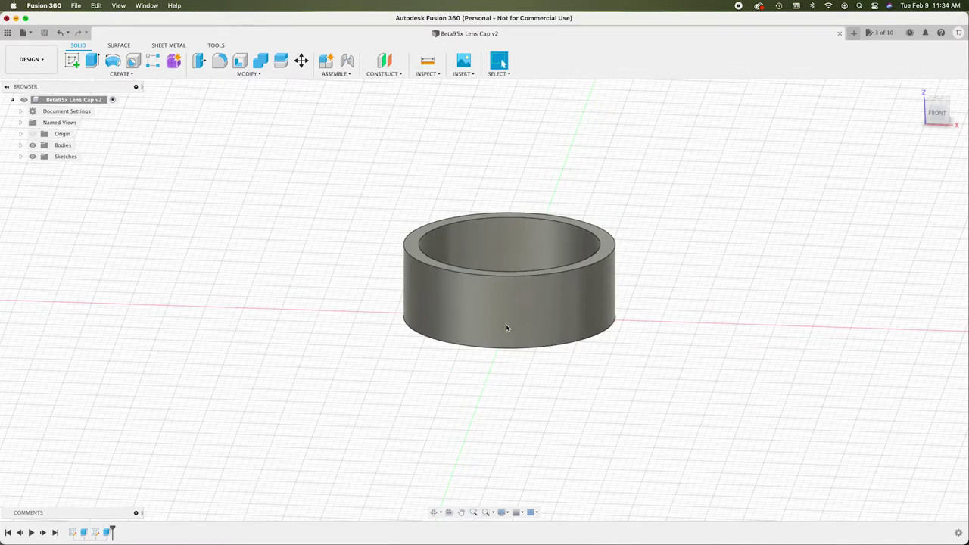
key("super+h")
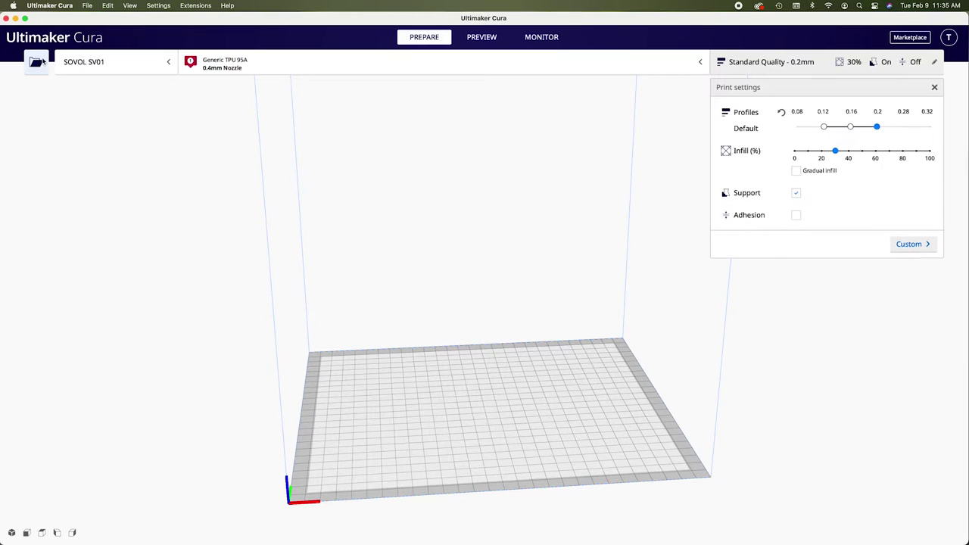
- Load the lens cap STL in Cura with 0.16 mm profile, 100% infill, no support; slice and save G-code
left_click(37, 61)
left_click(625, 371)
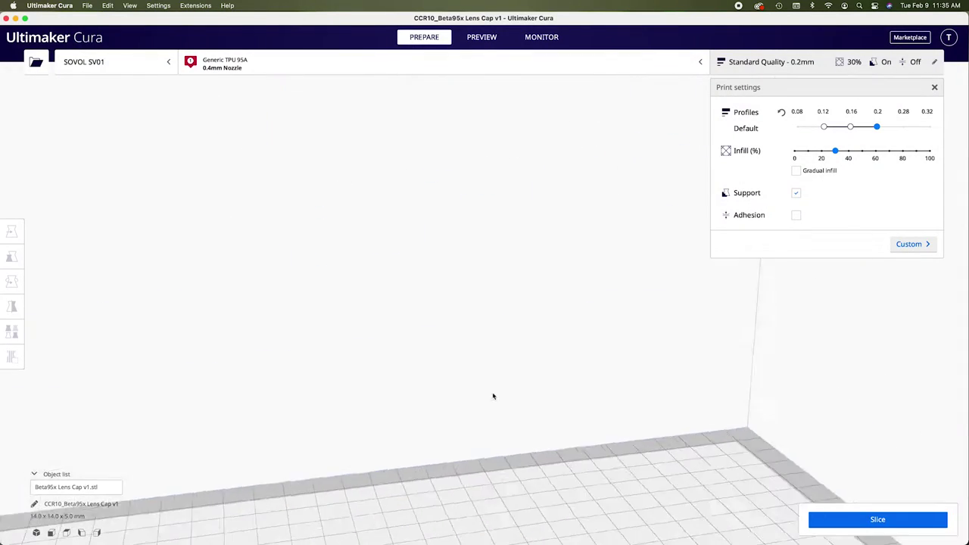
left_click_drag(835, 151, 930, 150)
left_click(796, 192)
left_click(851, 127)
left_click(912, 243)
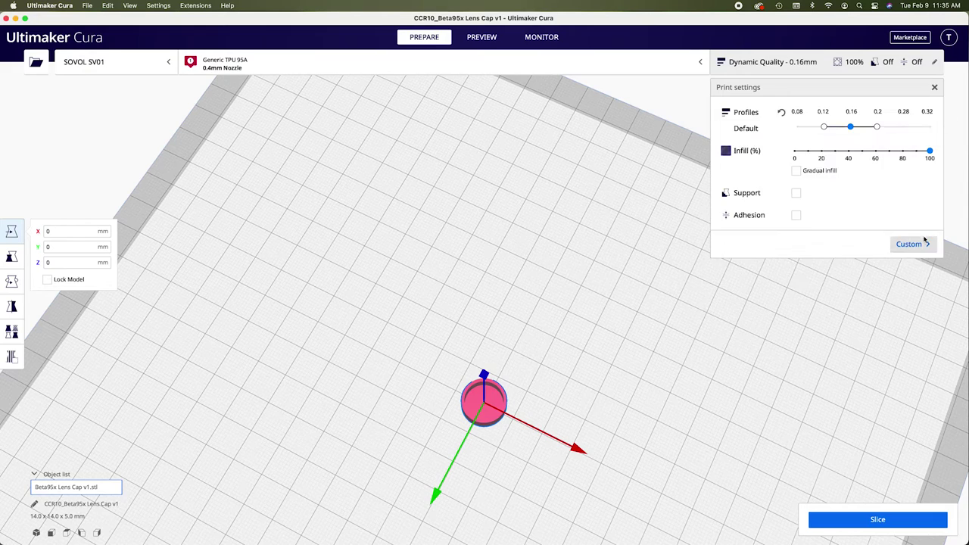
left_click(870, 520)
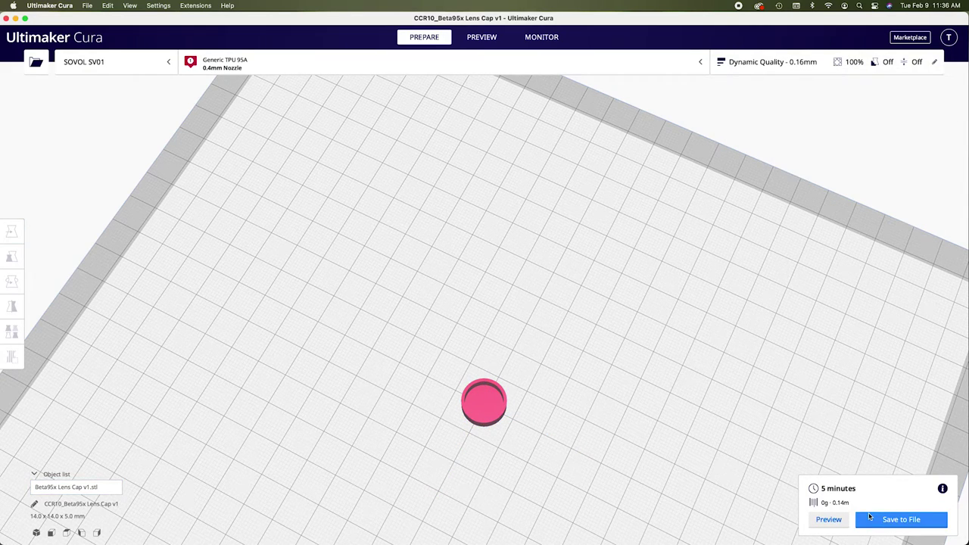
left_click(870, 519)
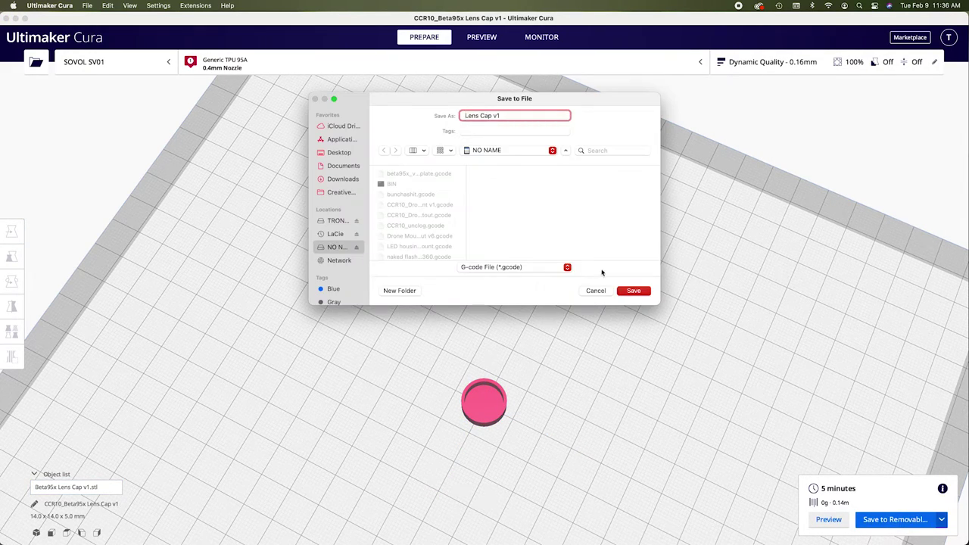